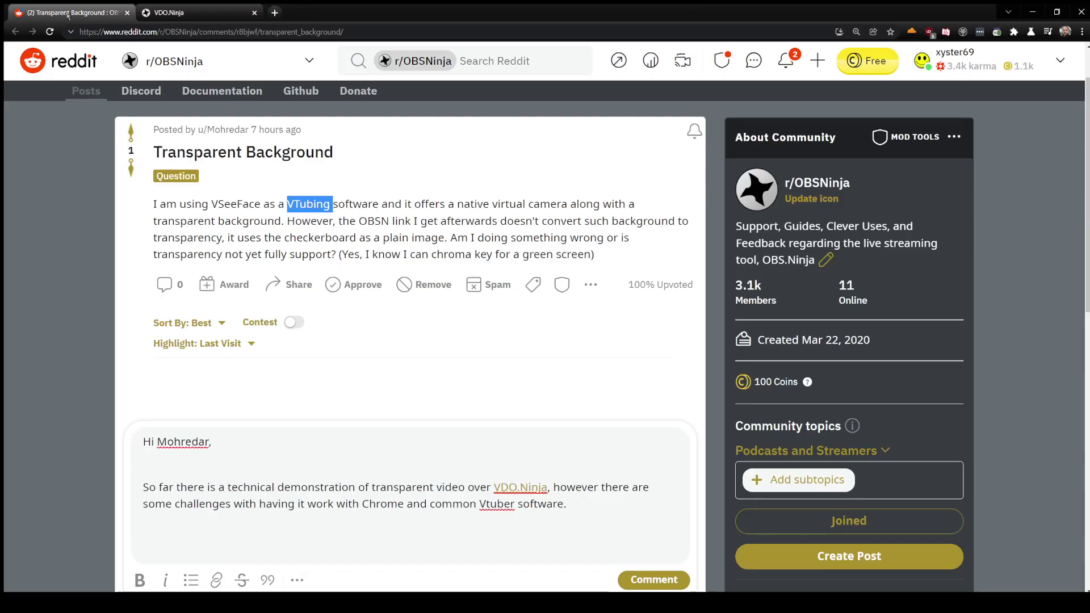
Highlight 'transparent video over VDO.Ninja', 'technical demonstration' and 'VTubing' in the post and reply.
{"action": "left_click", "coordinate": [368, 200]}
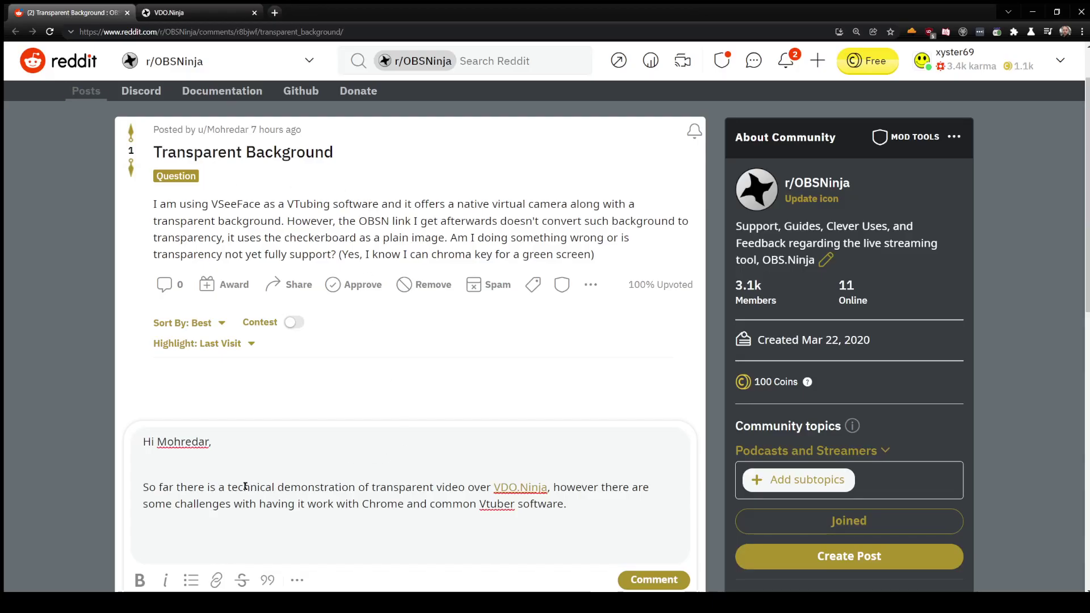
{"action": "left_click_drag", "start_coordinate": [373, 489], "coordinate": [550, 489]}
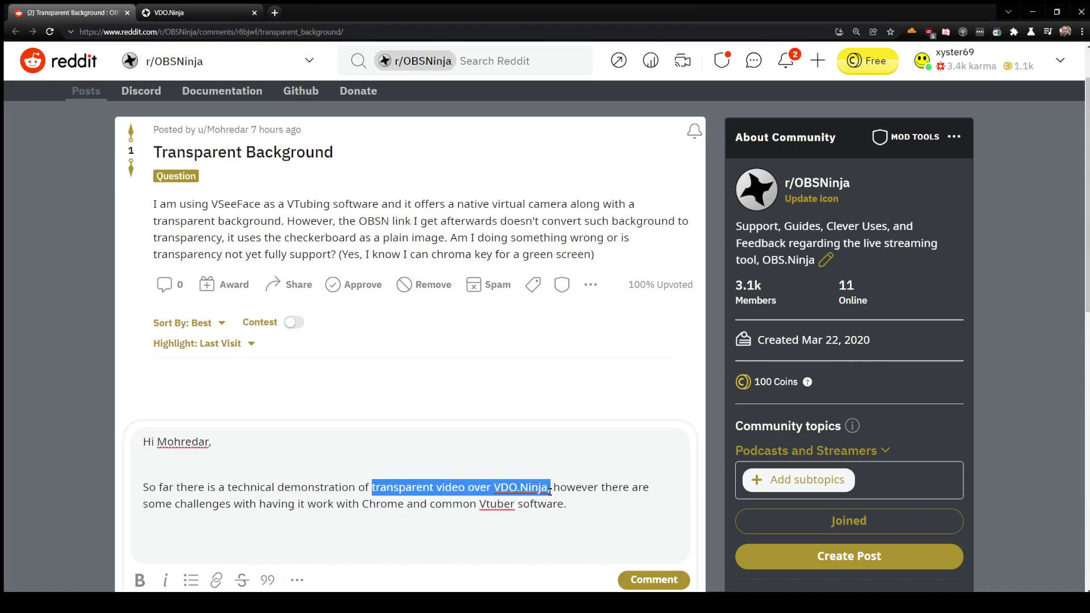
{"action": "left_click_drag", "start_coordinate": [229, 489], "coordinate": [359, 487]}
{"action": "left_click", "coordinate": [361, 409]}
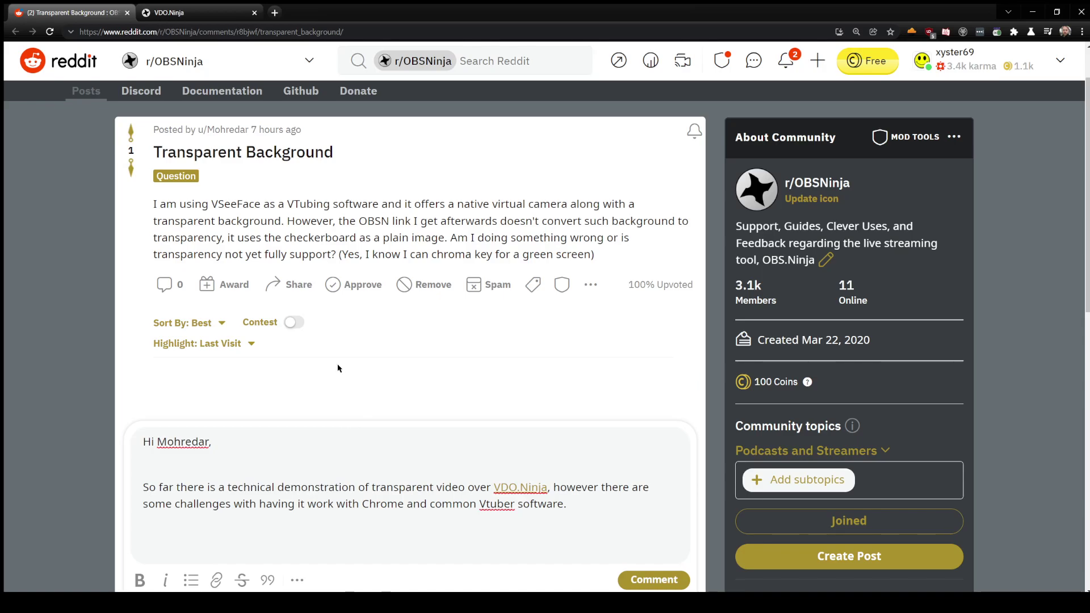
{"action": "double_click", "coordinate": [296, 209]}
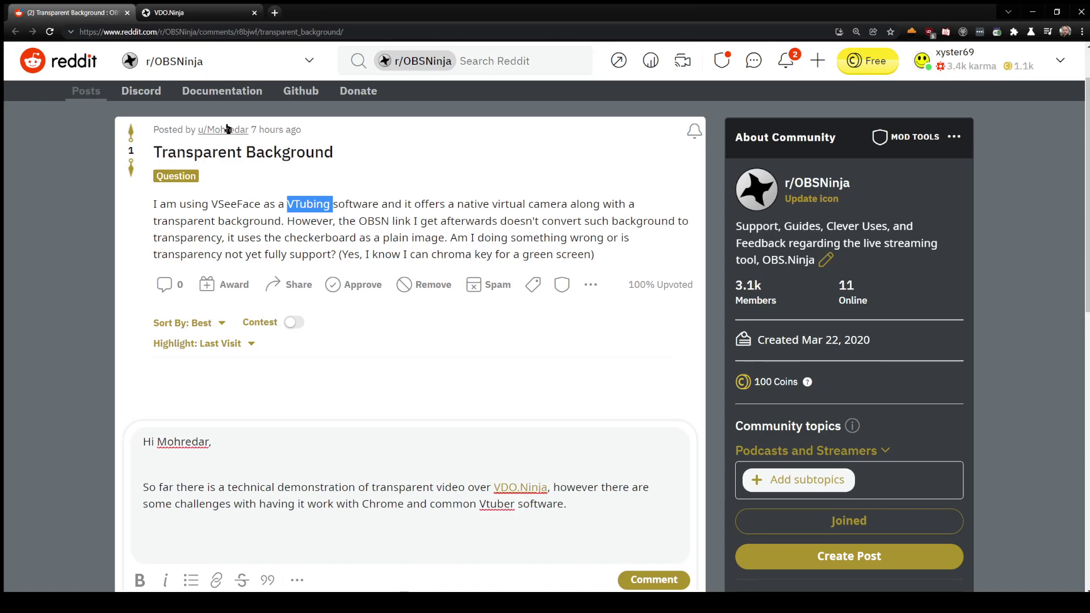
{"action": "left_click", "coordinate": [410, 197]}
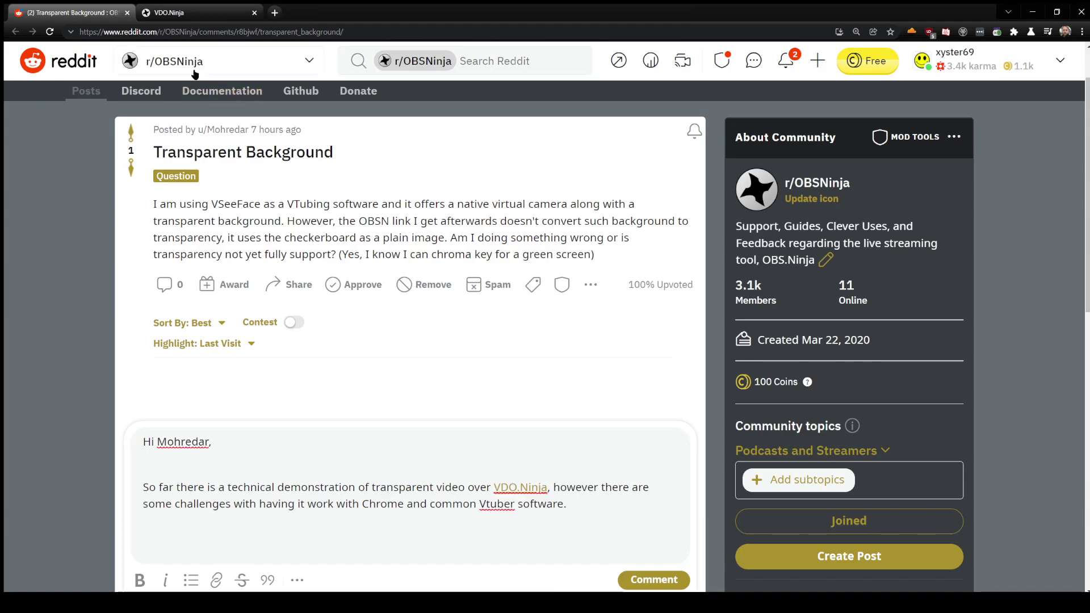
In the VDO.Ninja tab, load vdo.ninja/alpha/?chunked.
{"action": "left_click", "coordinate": [180, 16]}
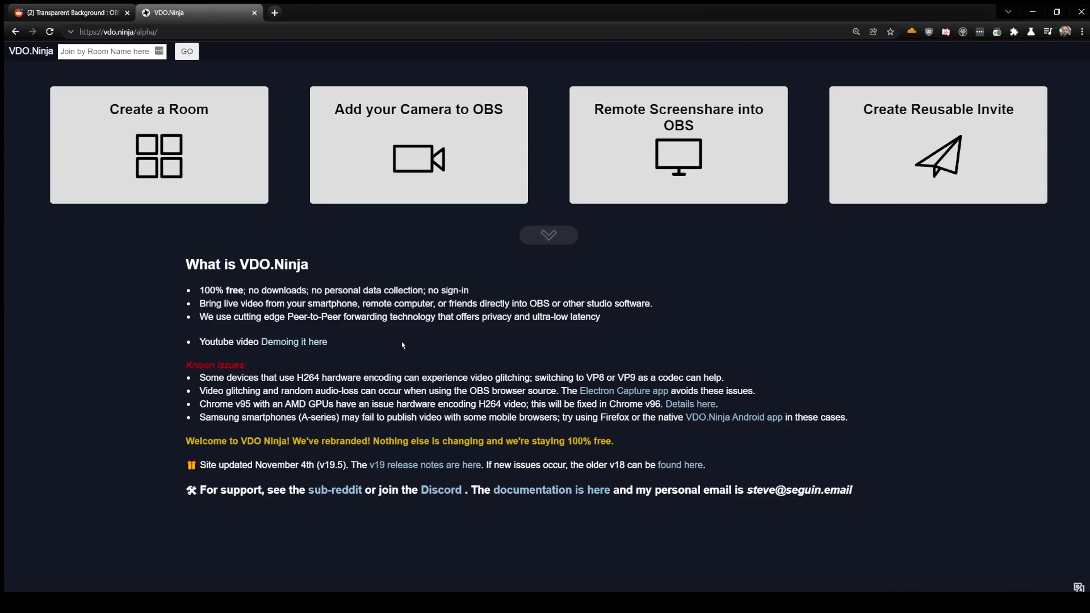
{"action": "left_click", "coordinate": [158, 33]}
{"action": "left_click", "coordinate": [166, 33]}
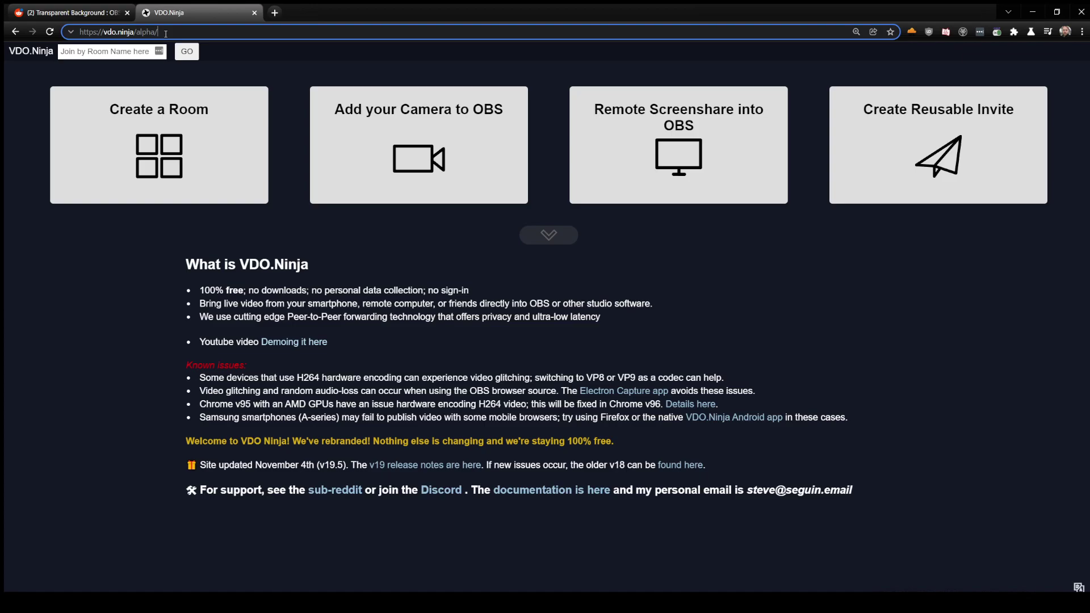
{"action": "type", "text": "?chunke"}
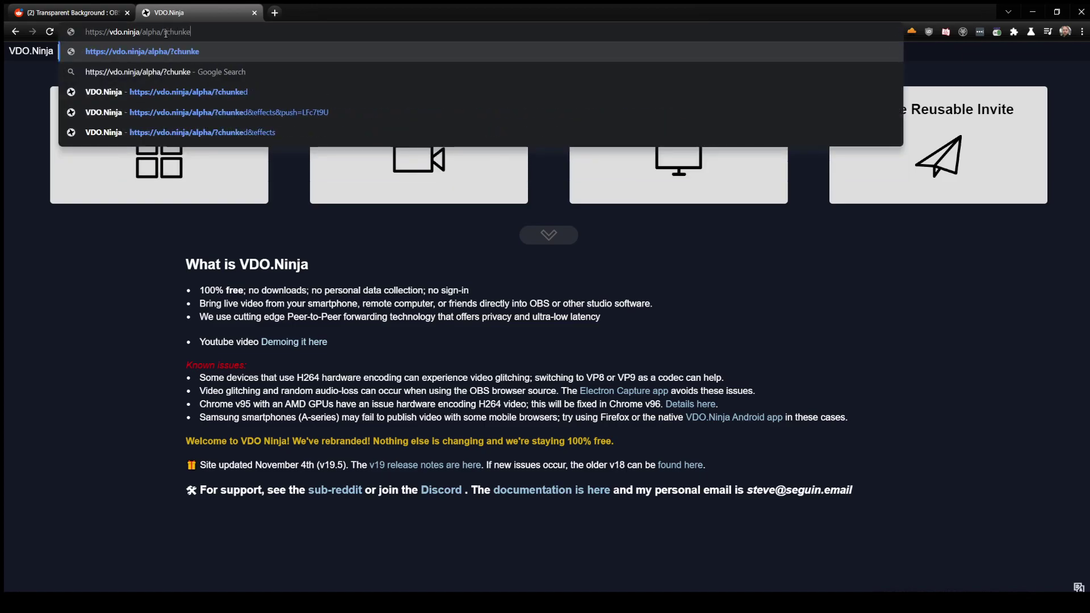
{"action": "type", "text": "d"}
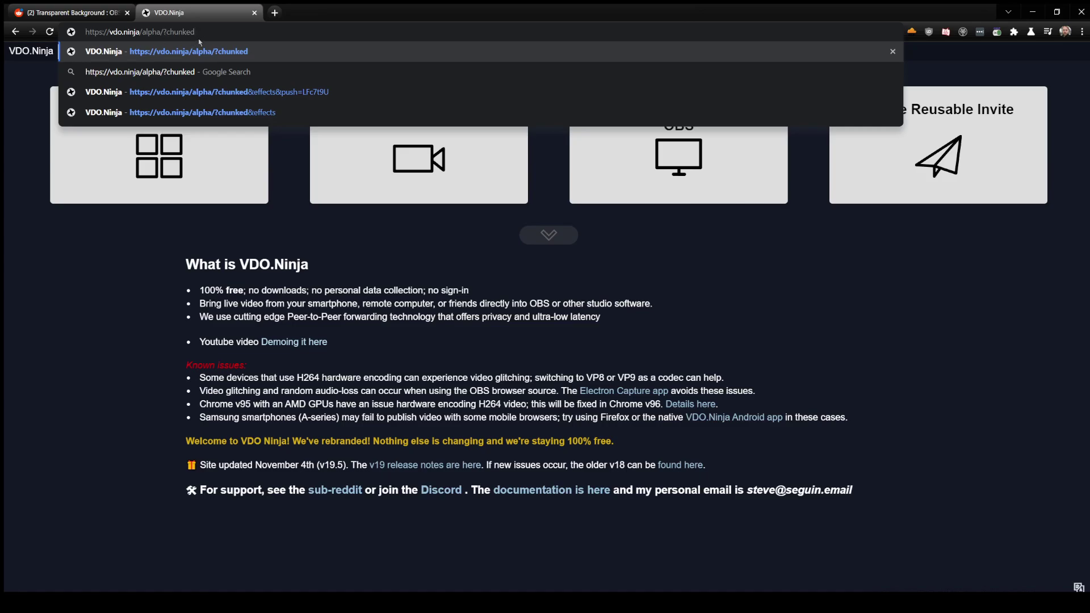
{"action": "key", "text": "Return"}
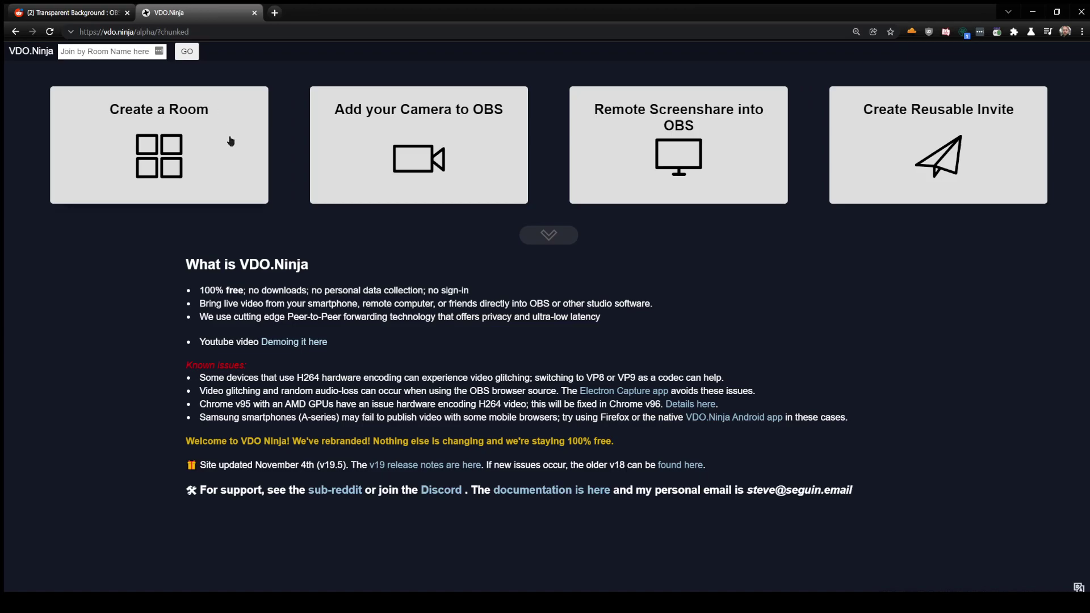
Start Add your Camera to OBS and change the video effect from Virtual background to Face mesh (slow load).
{"action": "left_click", "coordinate": [397, 174]}
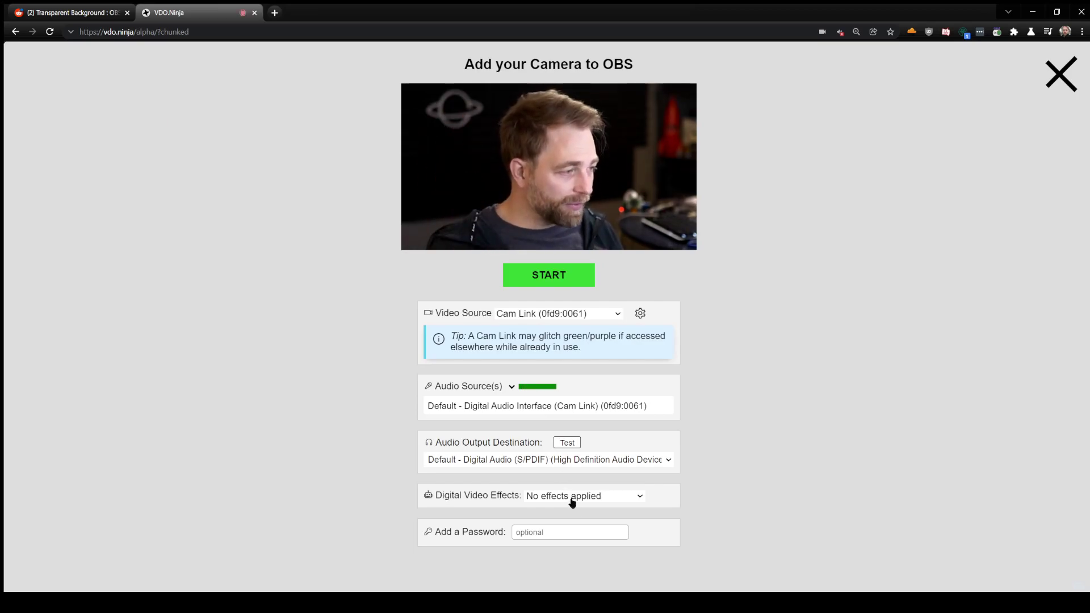
{"action": "left_click", "coordinate": [574, 550]}
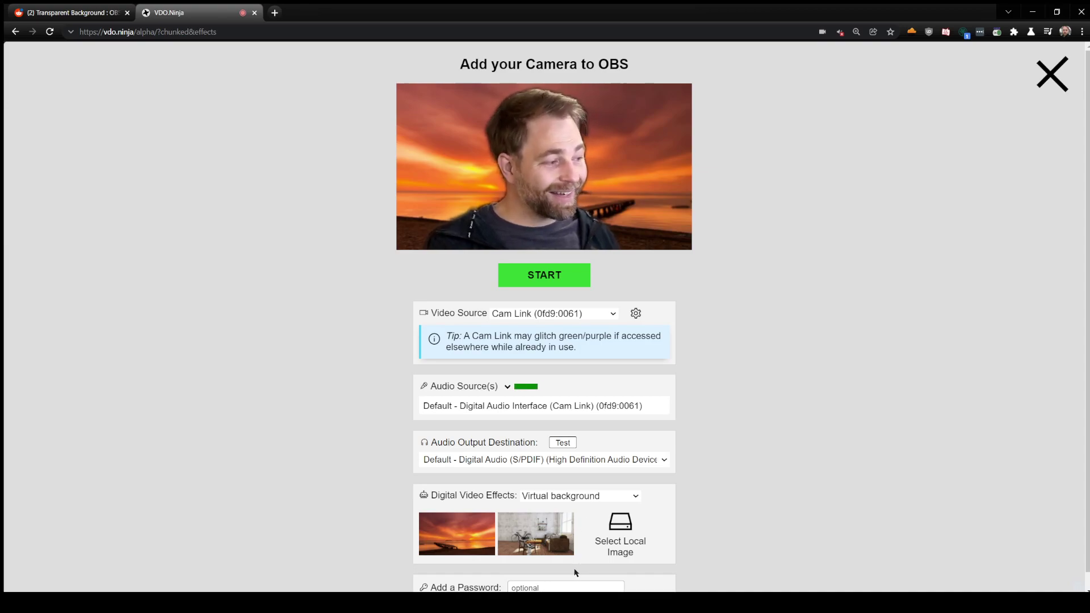
{"action": "key", "text": "Down"}
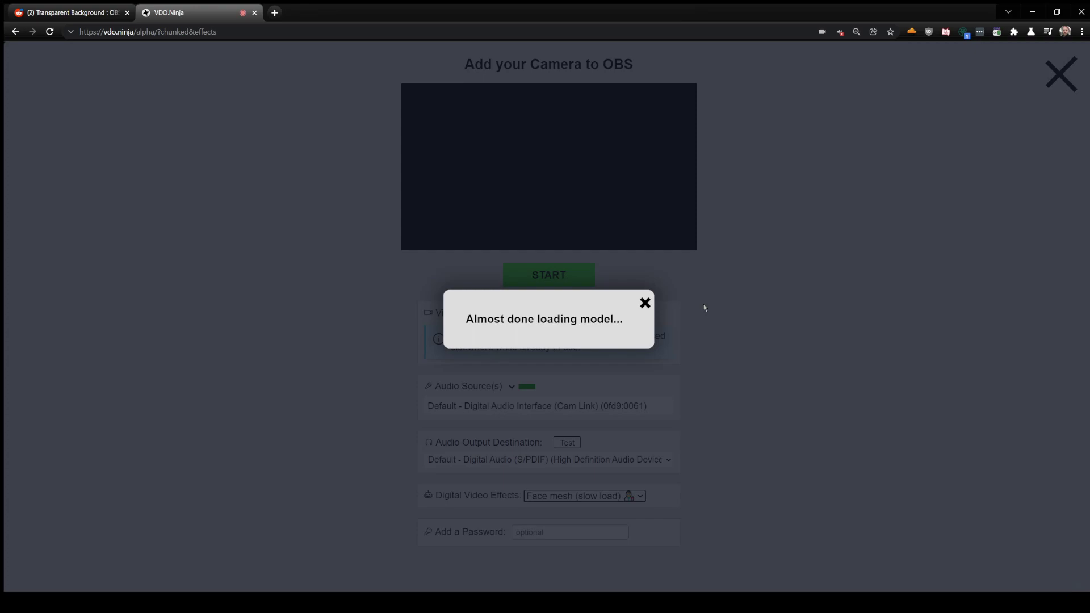
Dismiss the Face mesh loading message and apply the Dog ears and nose effect instead.
{"action": "left_click", "coordinate": [646, 305]}
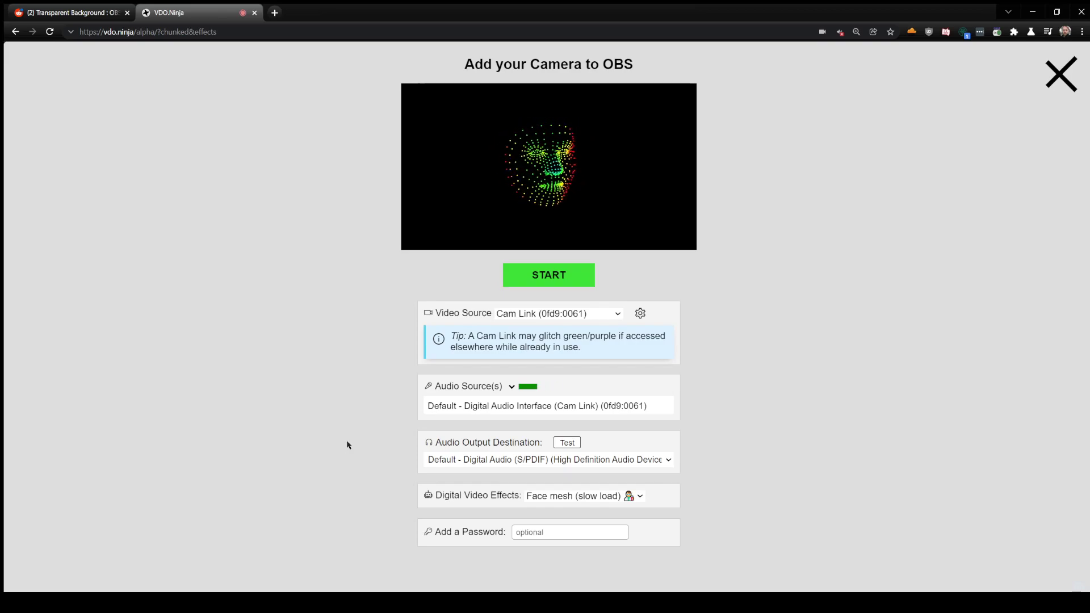
{"action": "left_click", "coordinate": [547, 501]}
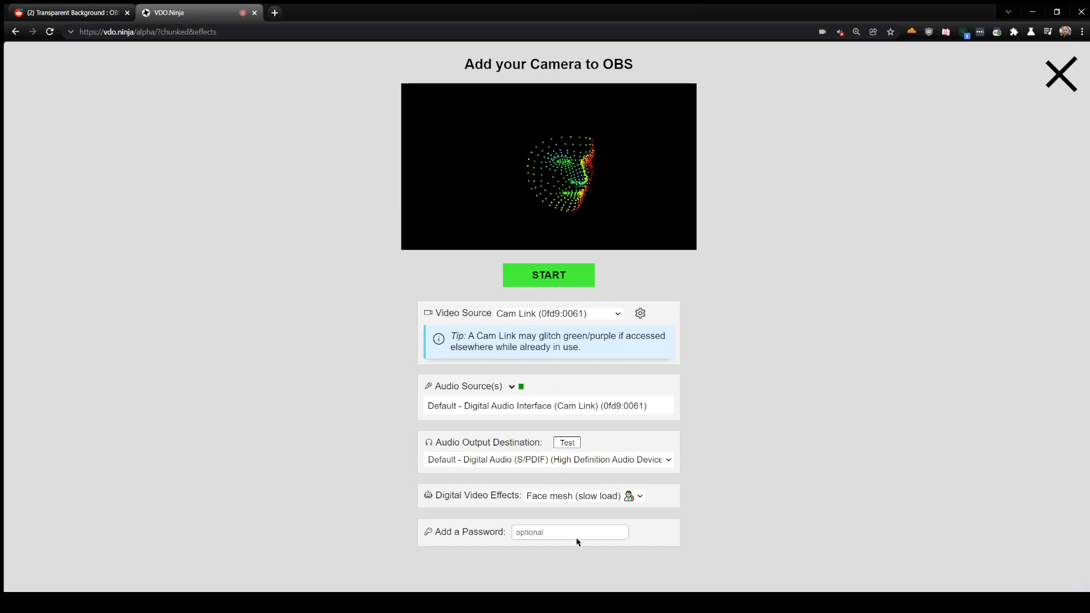
{"action": "left_click", "coordinate": [575, 583]}
{"action": "left_click", "coordinate": [651, 309]}
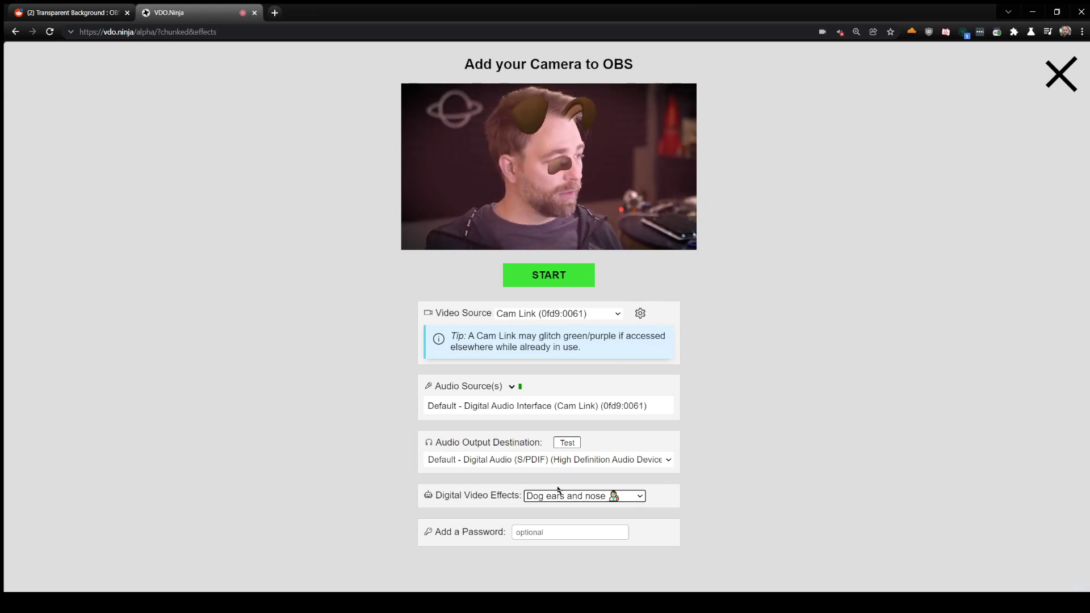
{"action": "left_click", "coordinate": [561, 504]}
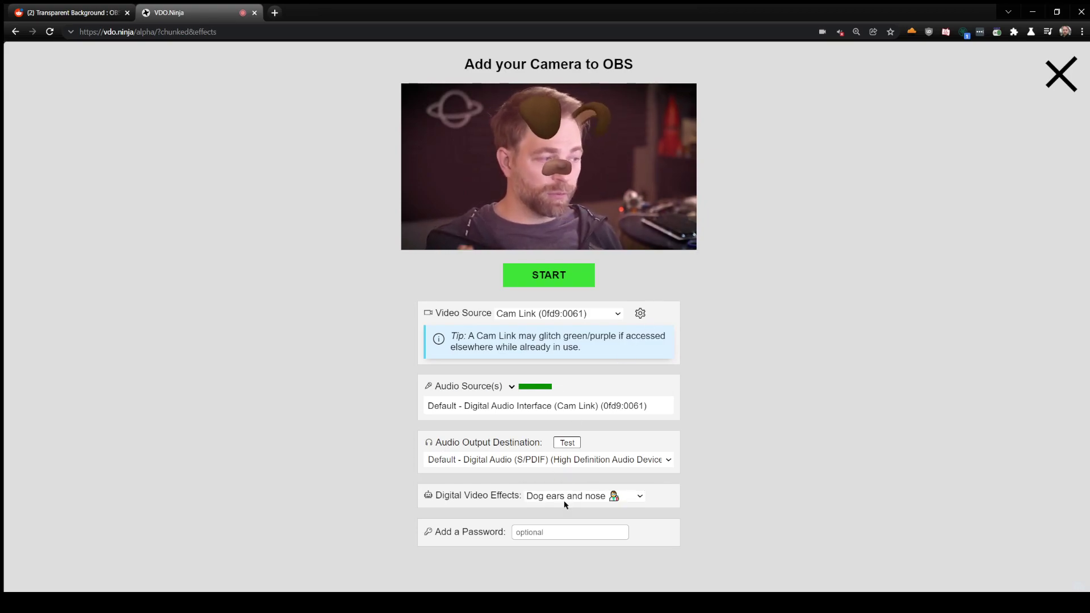
Set the video effect back to Virtual background using a transparent local image.
{"action": "left_click", "coordinate": [575, 548]}
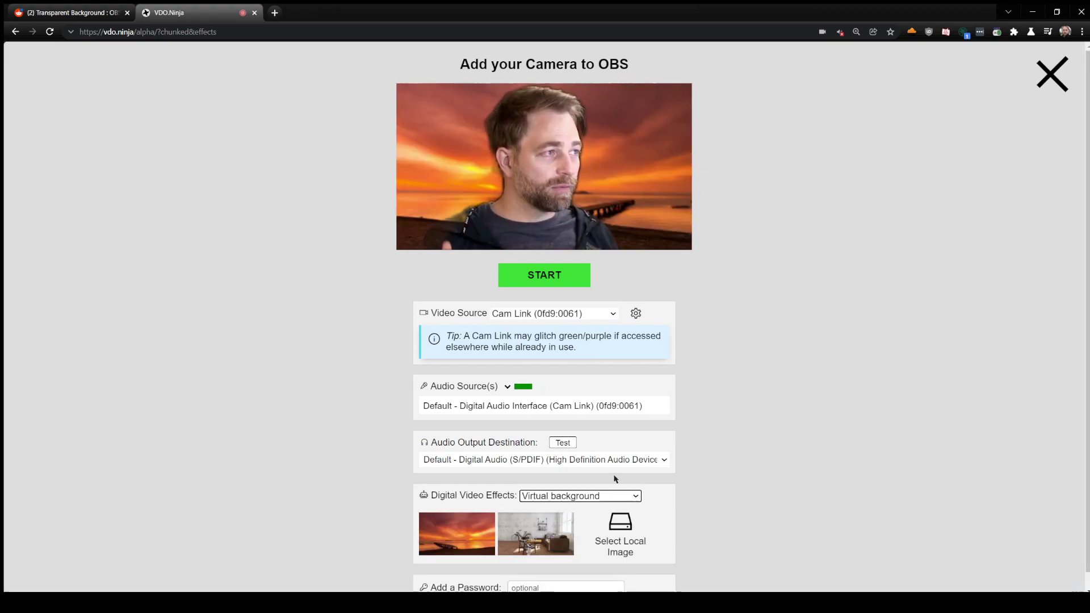
{"action": "left_click", "coordinate": [625, 536]}
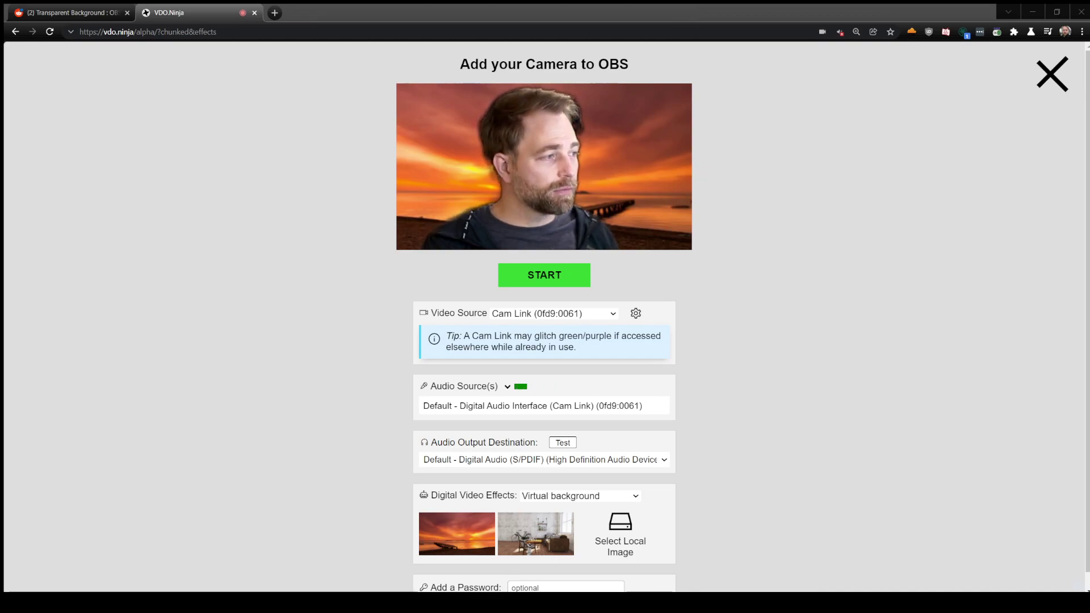
{"action": "key", "text": "Return"}
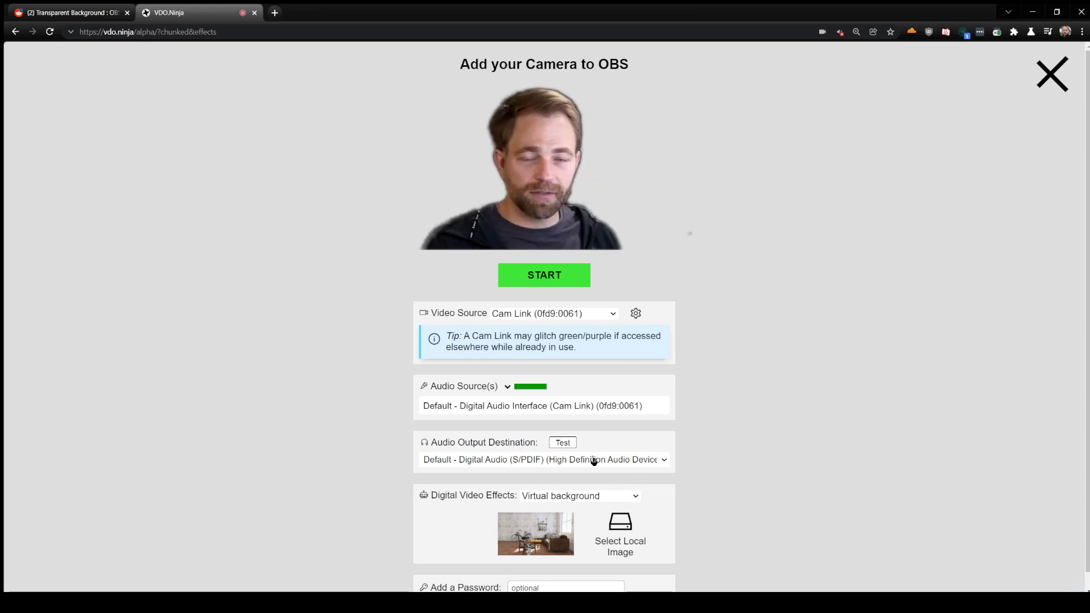
Start the camera stream, copy its view link and paste it into a new tab.
{"action": "left_click", "coordinate": [543, 277]}
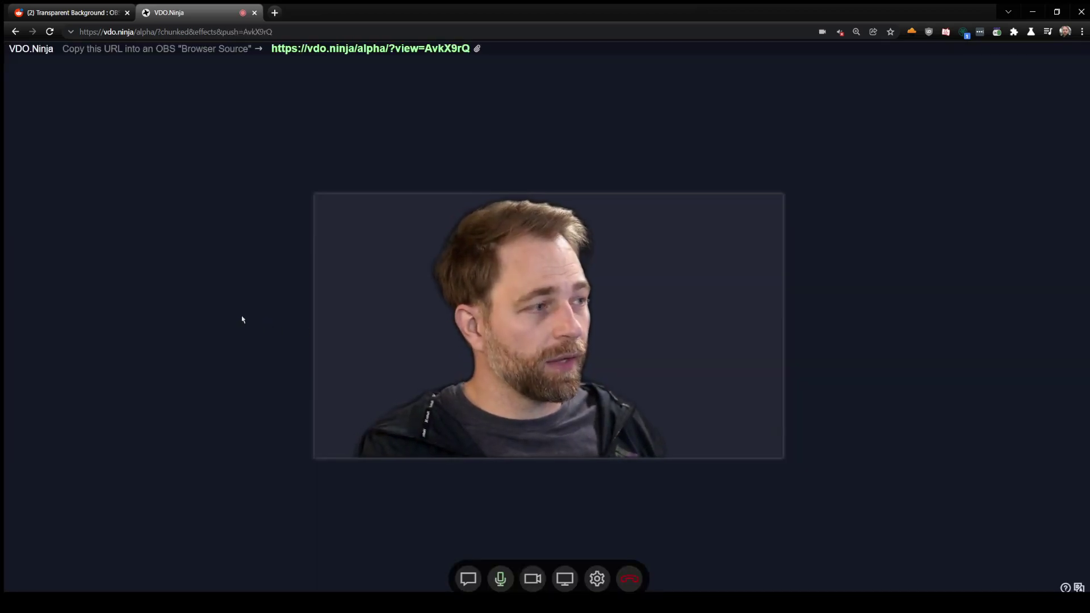
{"action": "left_click", "coordinate": [305, 48]}
{"action": "left_click", "coordinate": [275, 13]}
{"action": "key", "text": "ctrl+v"}
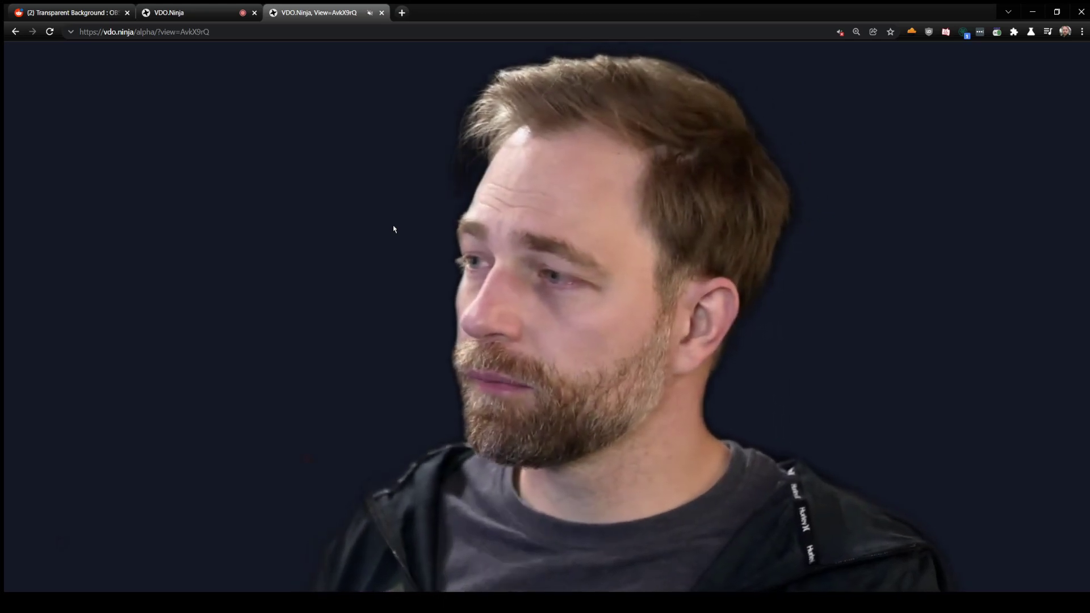
Compare the View=AvkX9rQ viewer tab with the push tab, finishing on the push page.
{"action": "left_click", "coordinate": [176, 12]}
{"action": "key", "text": "ctrl+Tab"}
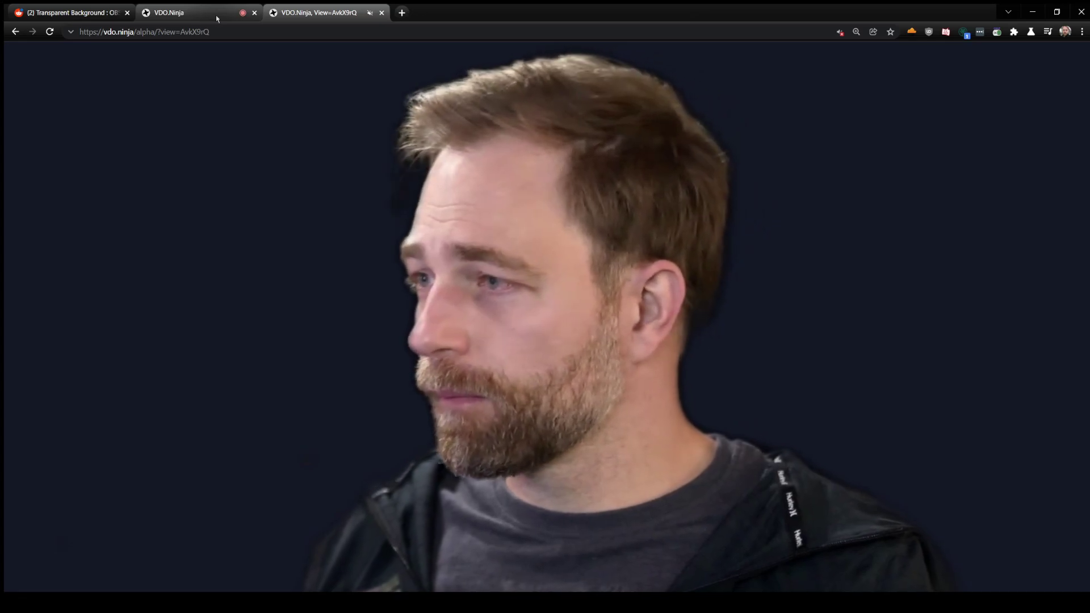
{"action": "left_click", "coordinate": [217, 18]}
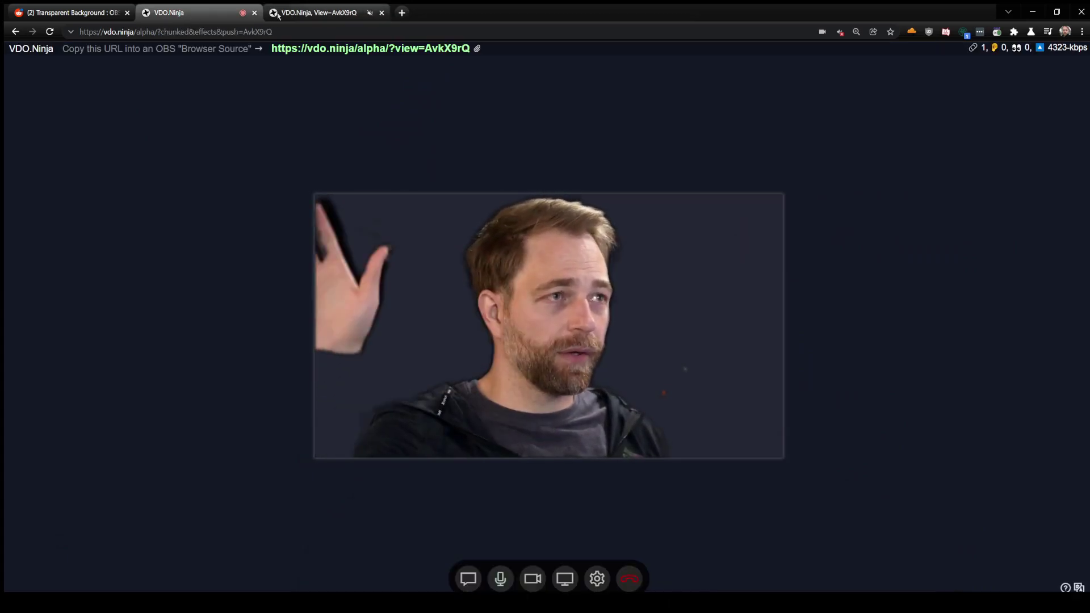
{"action": "left_click", "coordinate": [318, 12]}
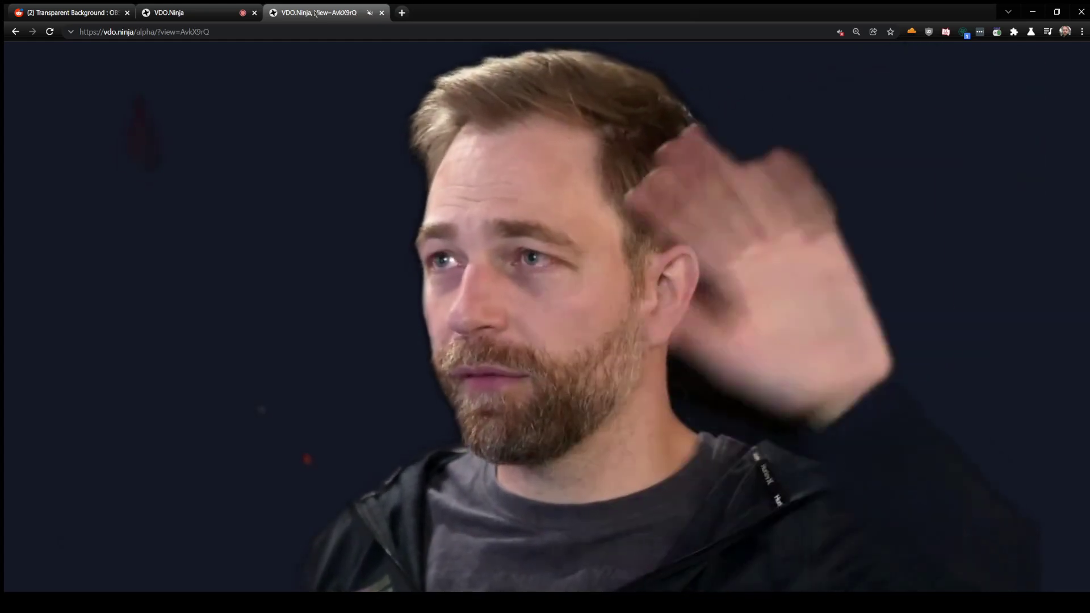
{"action": "left_click", "coordinate": [177, 13]}
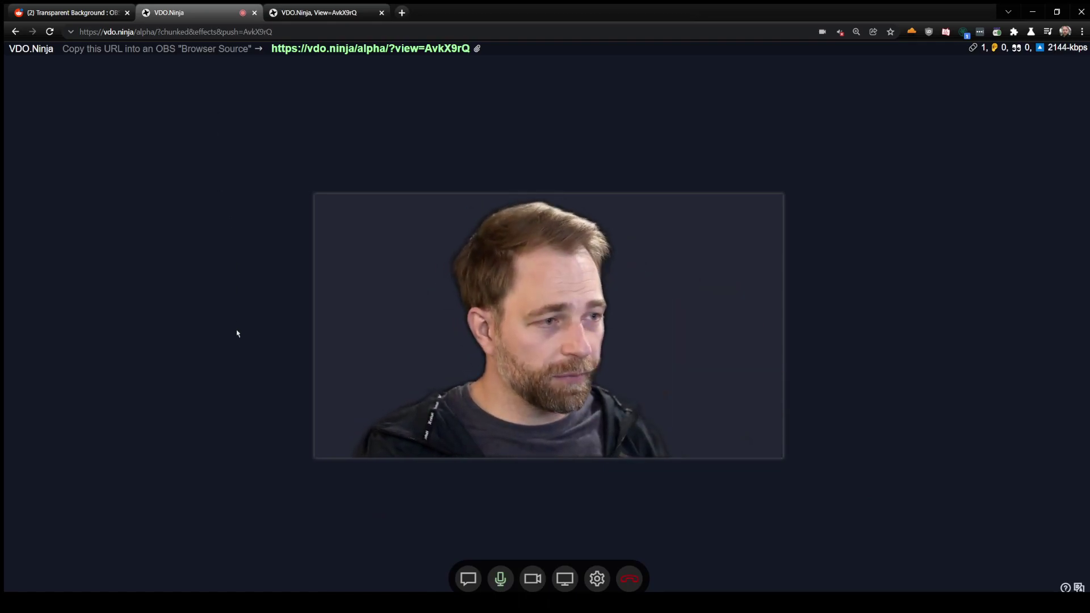
In DevTools, change the page --background-color to dark green #1d2614.
{"action": "key", "text": "ctrl+shift+i"}
{"action": "scroll", "coordinate": [85, 443], "scroll_direction": "up", "scroll_amount": 5}
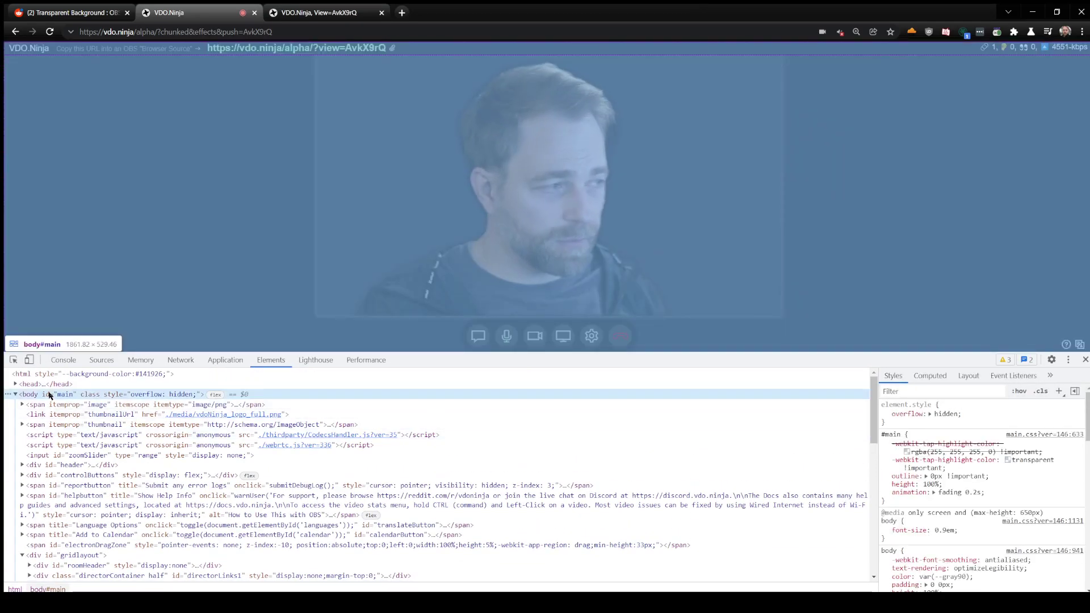
{"action": "left_click", "coordinate": [48, 385]}
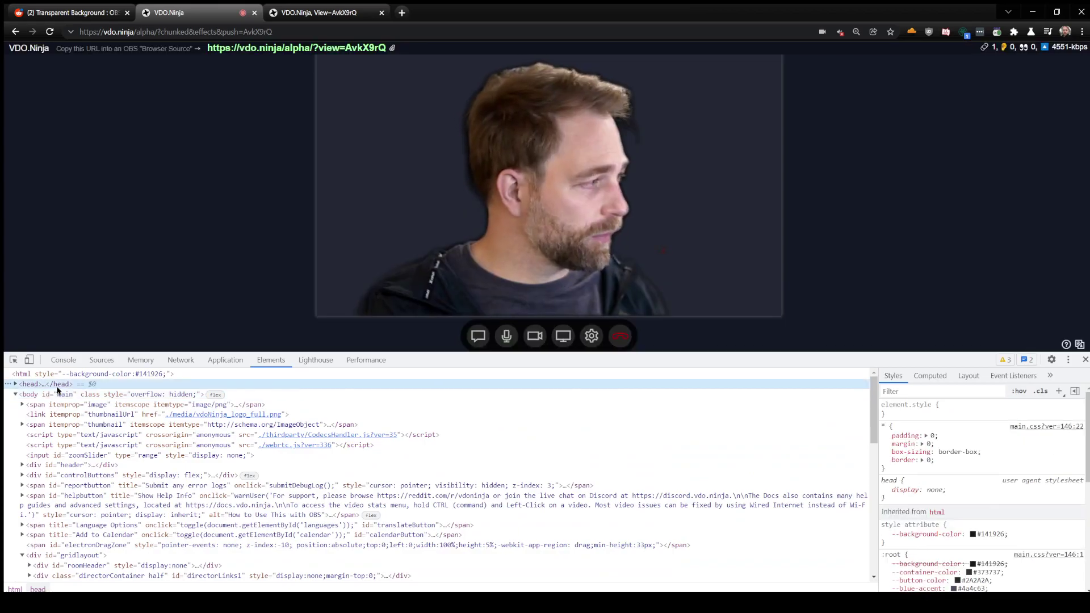
{"action": "left_click", "coordinate": [974, 535]}
{"action": "left_click_drag", "start_coordinate": [1032, 443], "coordinate": [1060, 443]}
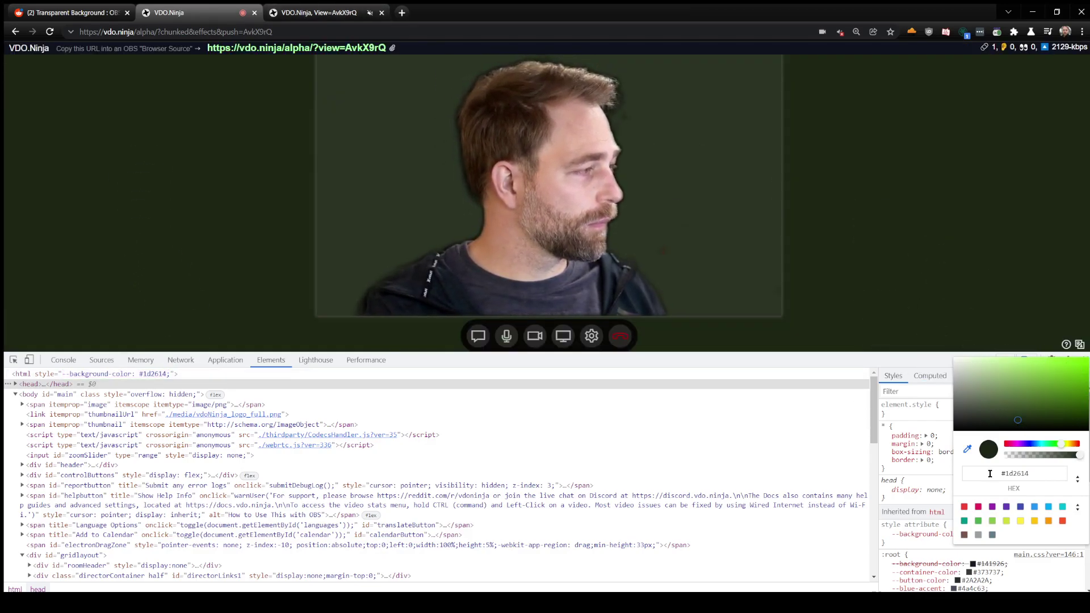
{"action": "key", "text": "Escape"}
{"action": "left_click", "coordinate": [1081, 360]}
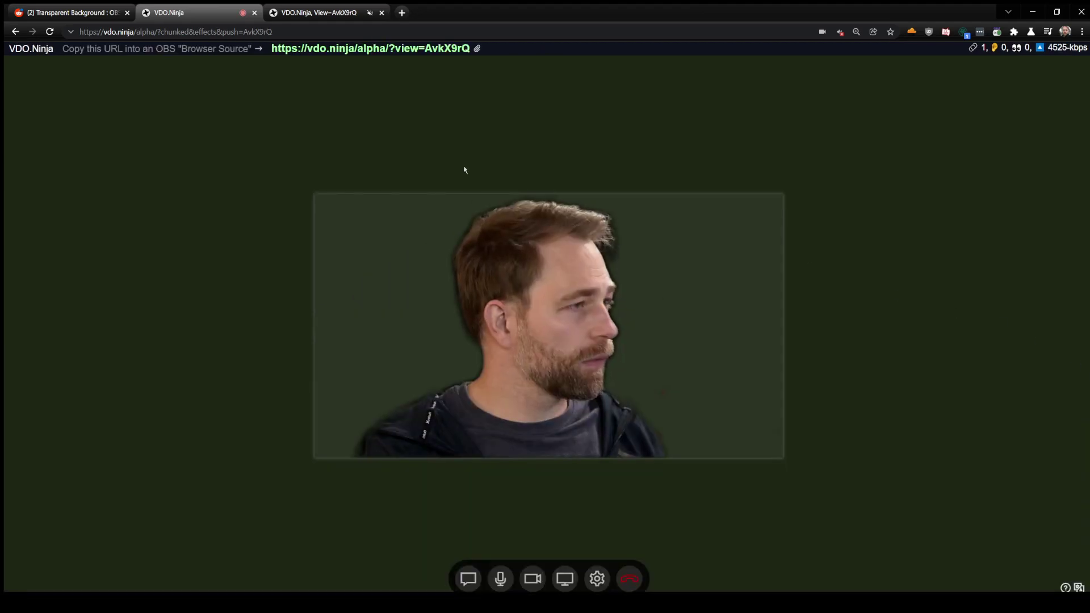
Compare the viewer and push tabs after the colour change, ending on the viewer.
{"action": "left_click", "coordinate": [293, 18]}
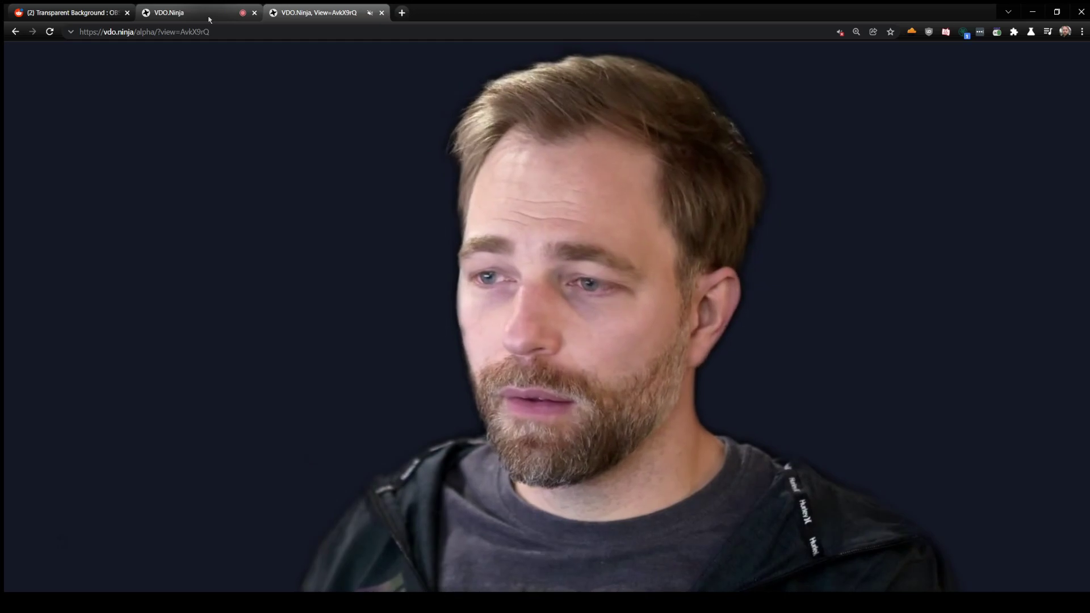
{"action": "left_click", "coordinate": [209, 20]}
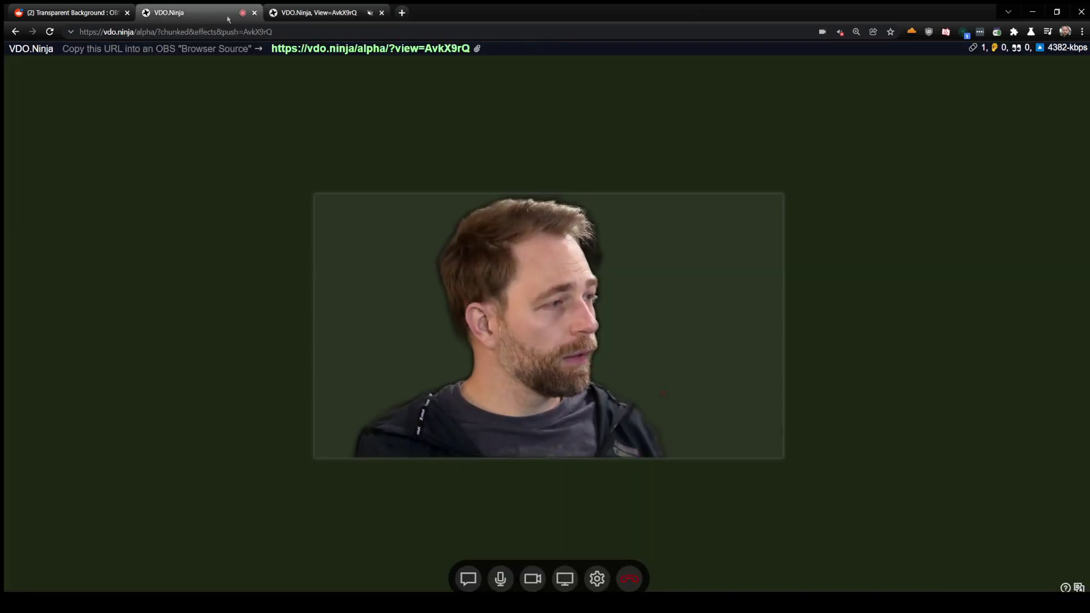
{"action": "left_click", "coordinate": [296, 16]}
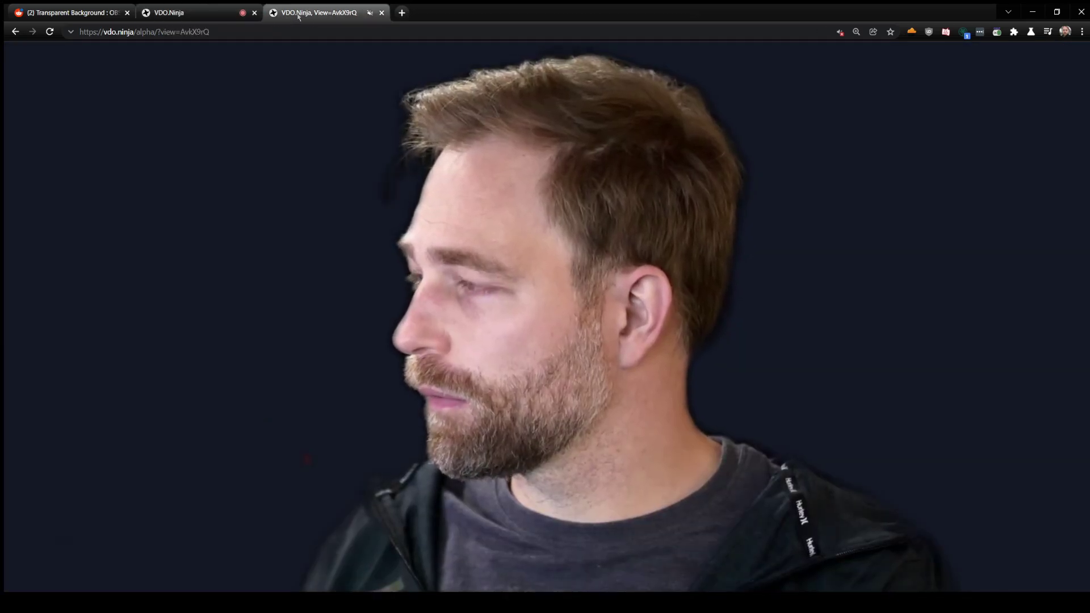
{"action": "left_click", "coordinate": [191, 17]}
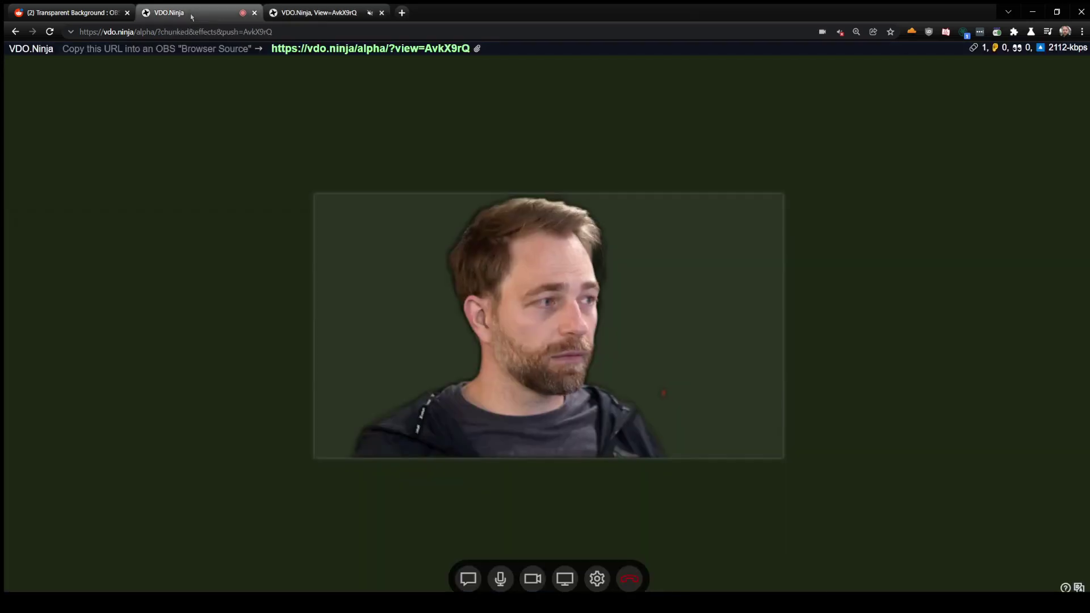
{"action": "left_click", "coordinate": [291, 16]}
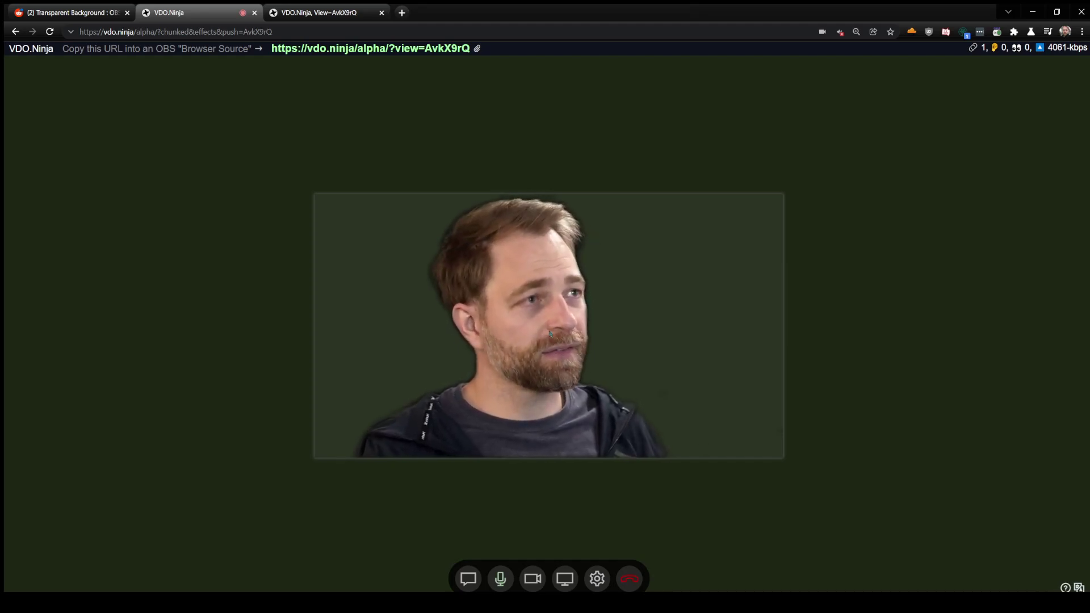
{"action": "left_click", "coordinate": [310, 13]}
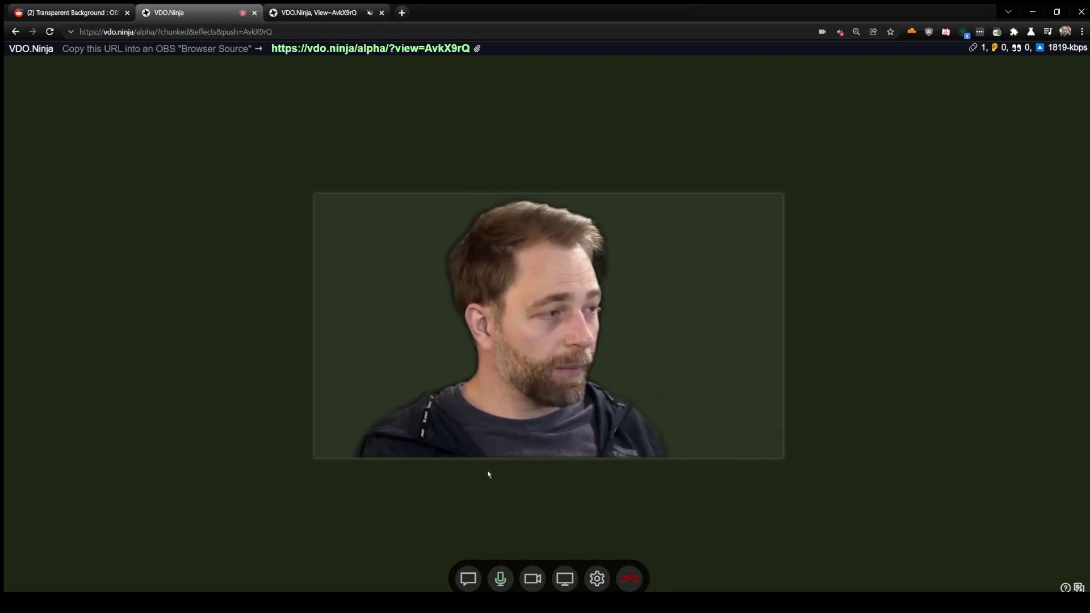
Try VTubeStudioCam as video source, dismiss its error, then switch to PrprLiveVirtualCameraDX.
{"action": "left_click", "coordinate": [597, 579]}
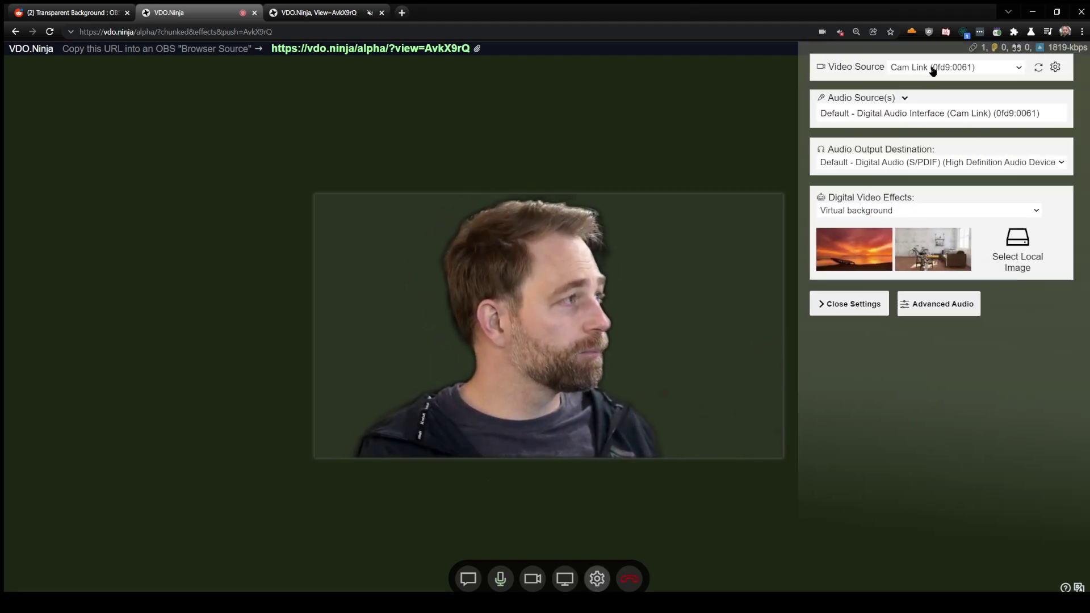
{"action": "left_click", "coordinate": [925, 117]}
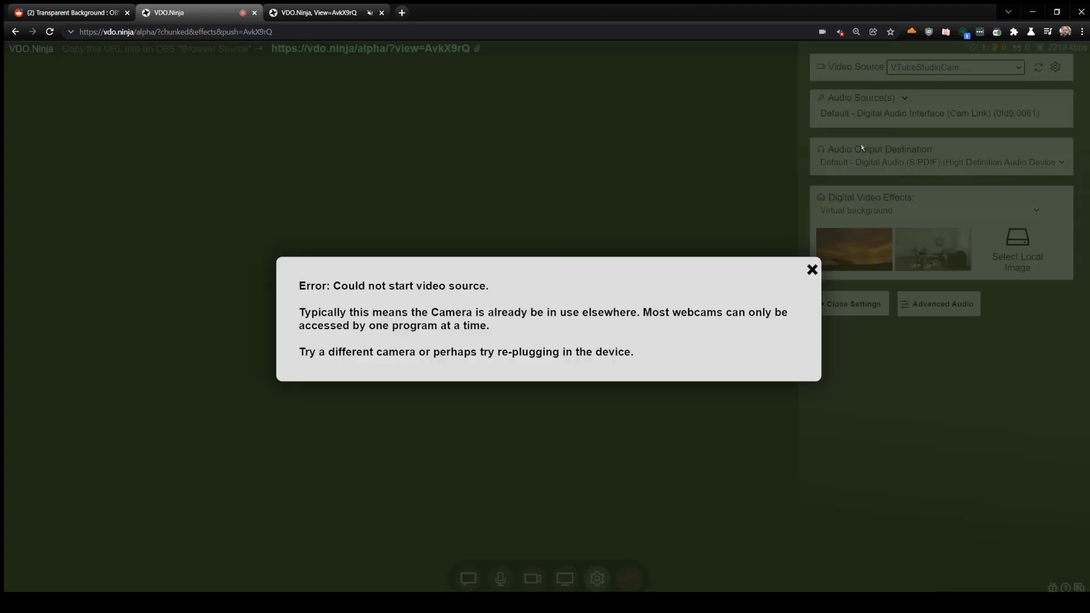
{"action": "left_click", "coordinate": [810, 271]}
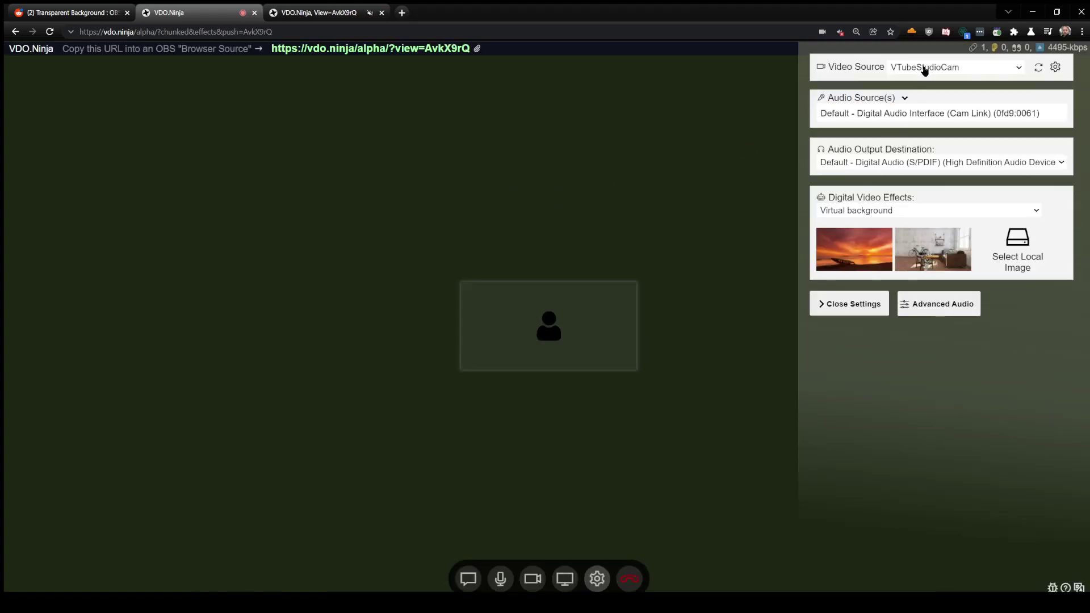
{"action": "left_click", "coordinate": [924, 125]}
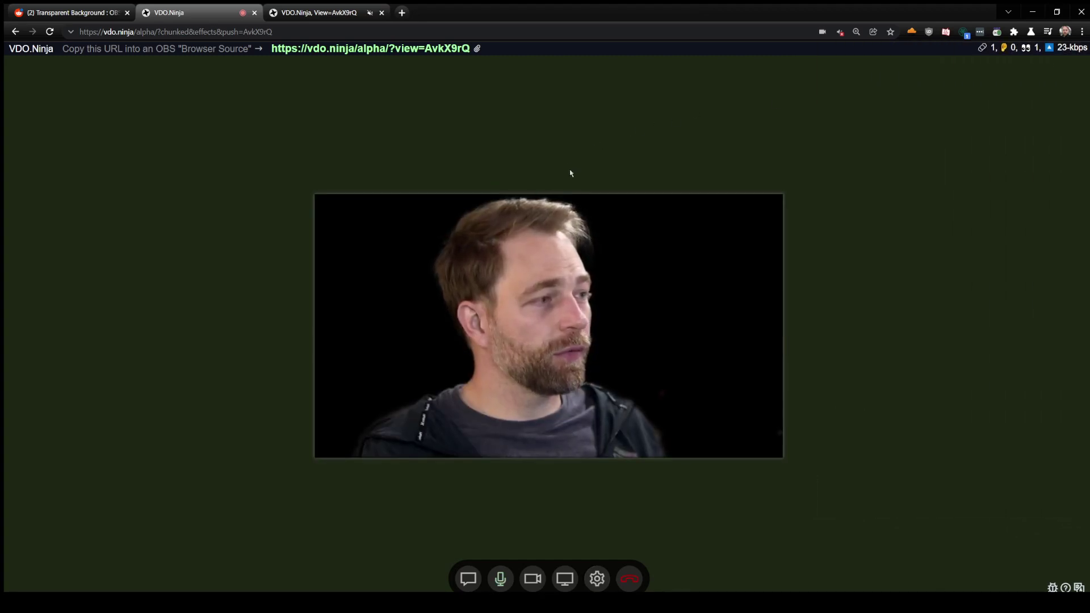
{"action": "left_click", "coordinate": [597, 579]}
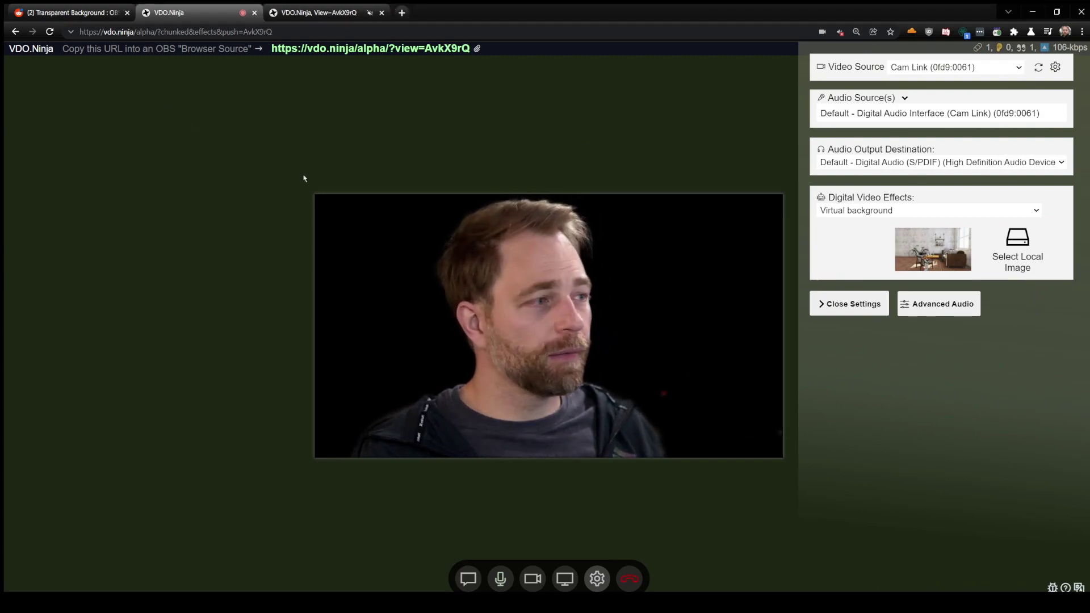
{"action": "left_click", "coordinate": [898, 255]}
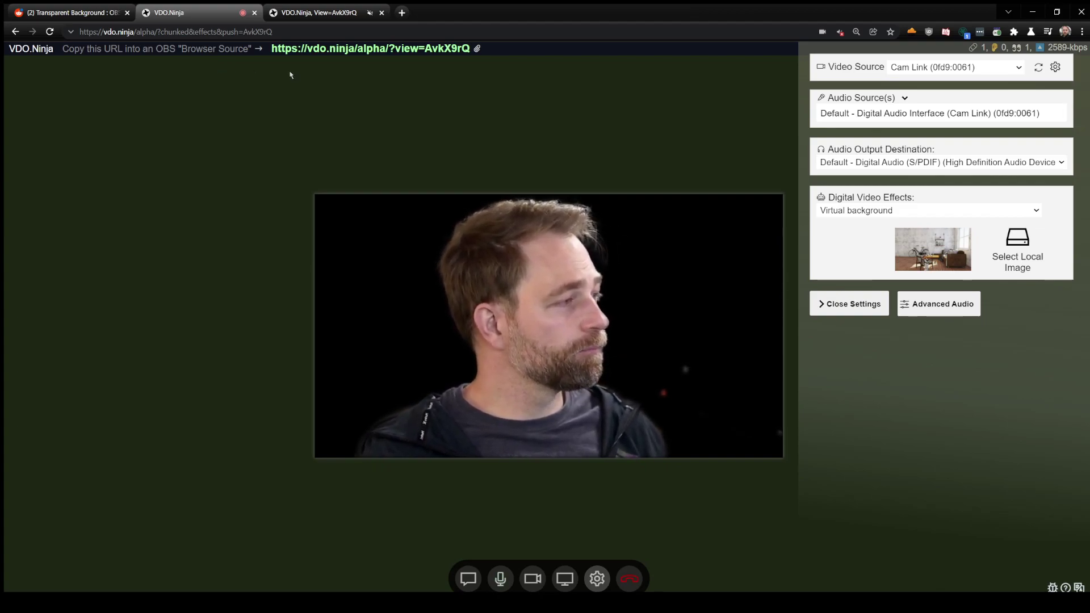
{"action": "left_click", "coordinate": [852, 305]}
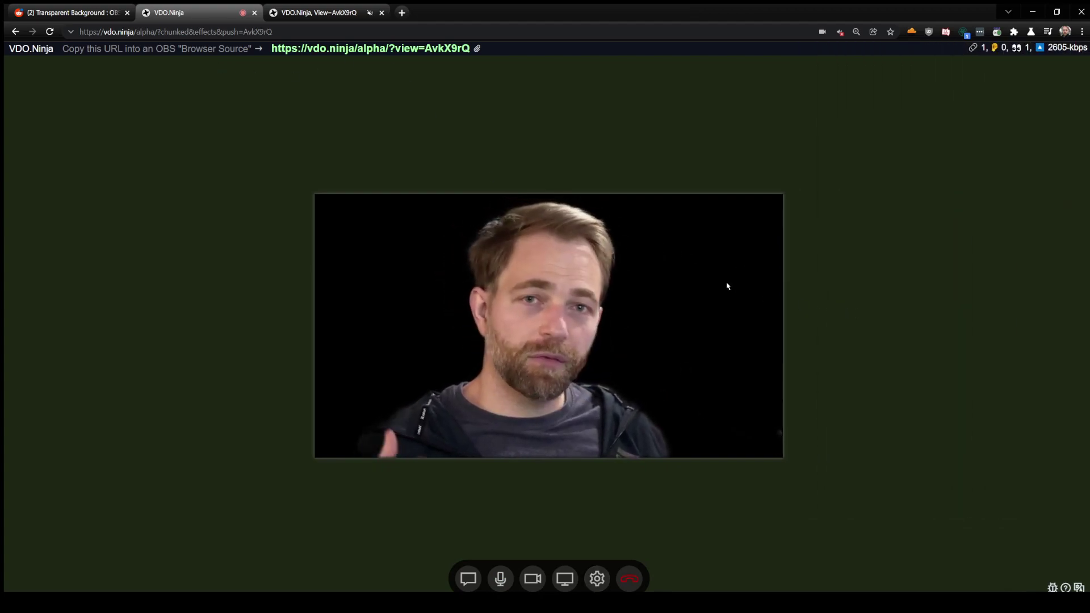